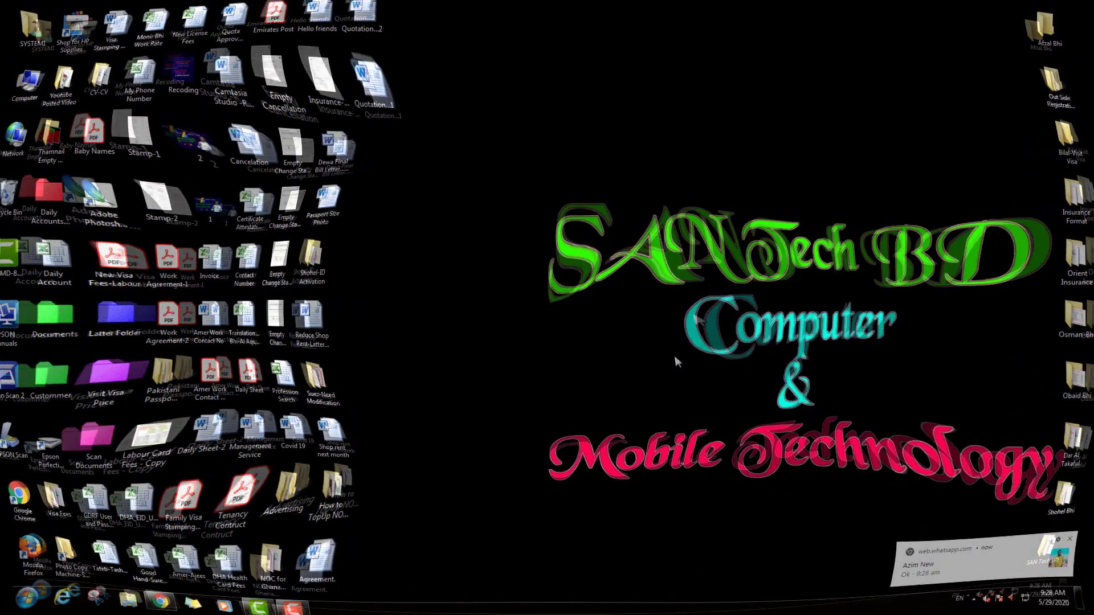
# - Enter rta.ae in Chrome's address bar
pyautogui.rightClick(662, 357)
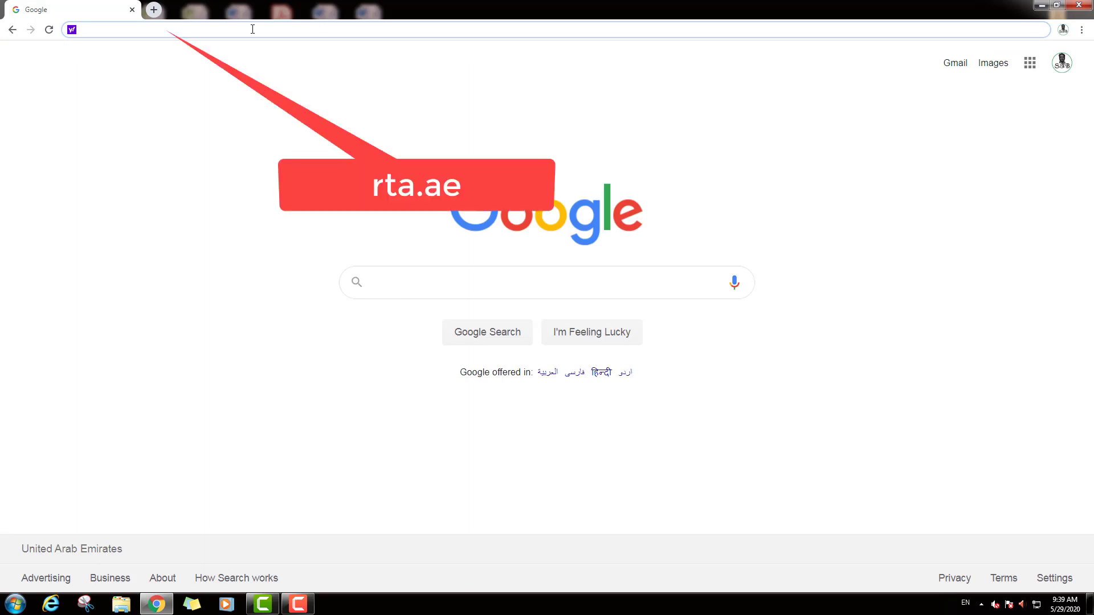
pyautogui.write('rta')
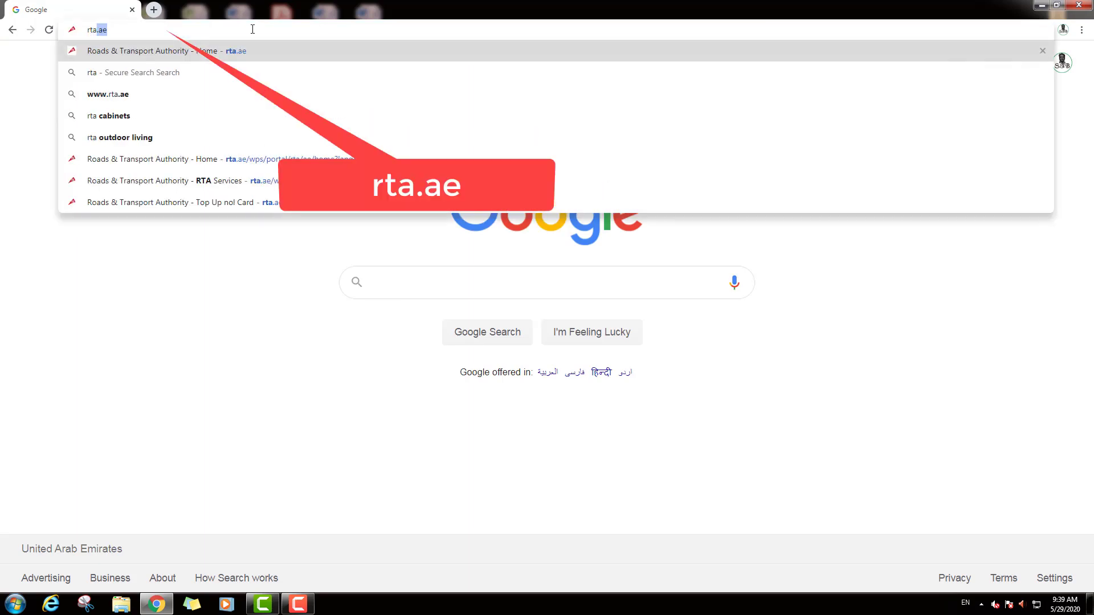
pyautogui.write('.ae')
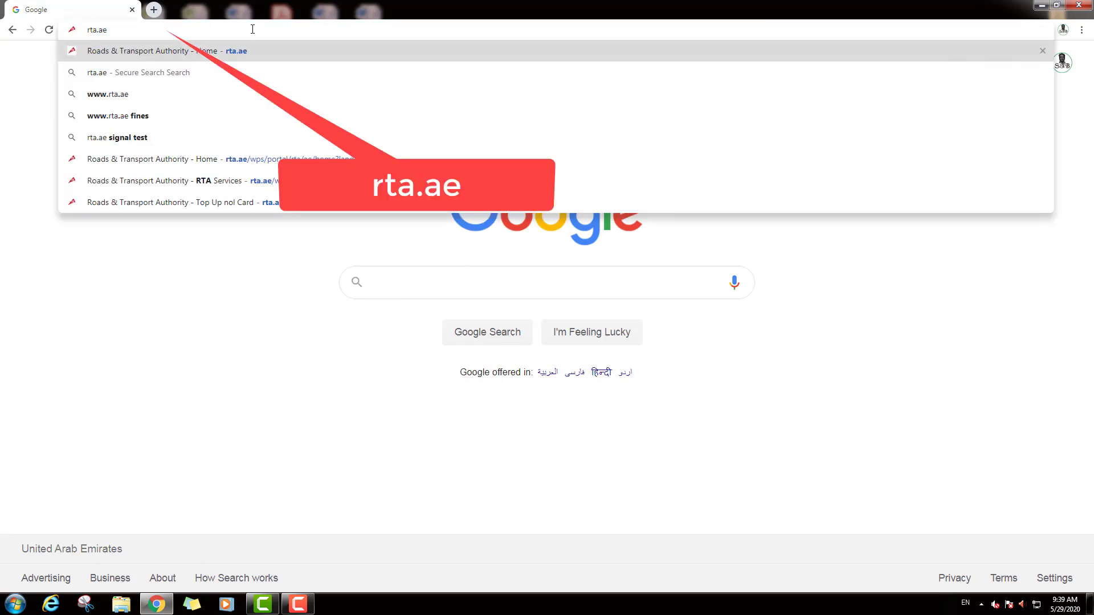
# - Load the RTA website and open its Services menu on the home page
pyautogui.press('Return')
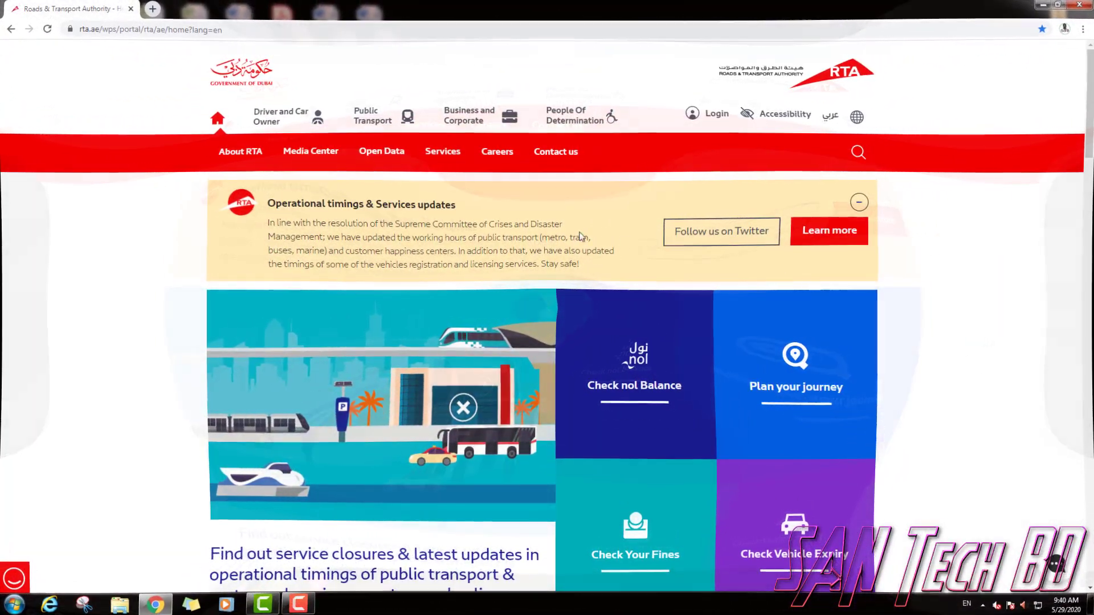
pyautogui.click(441, 151)
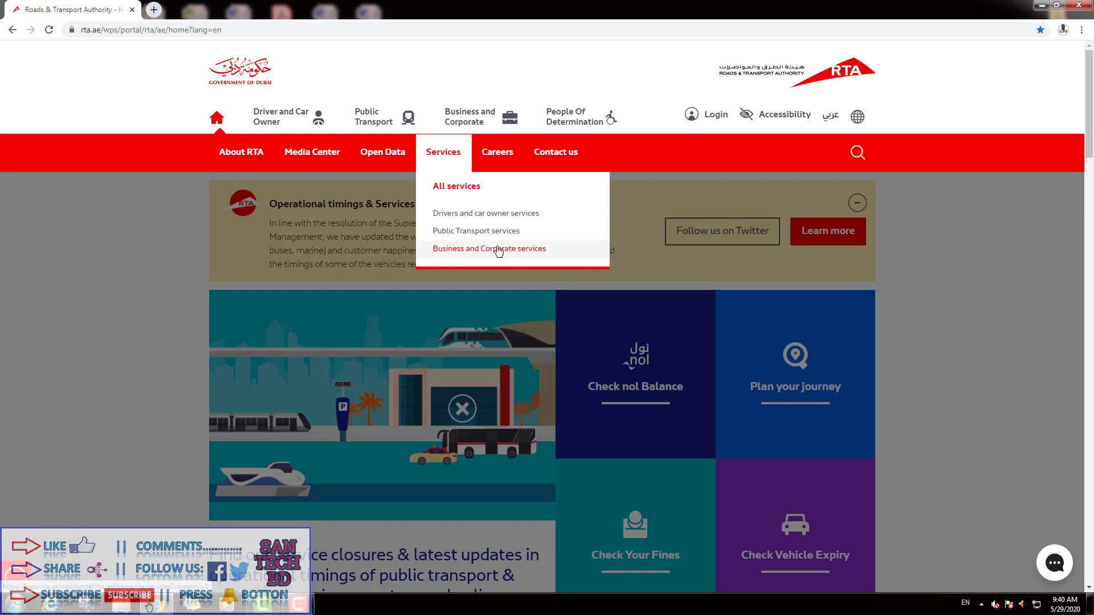
# - Open Public Transport services, then the nol card services list
pyautogui.click(489, 231)
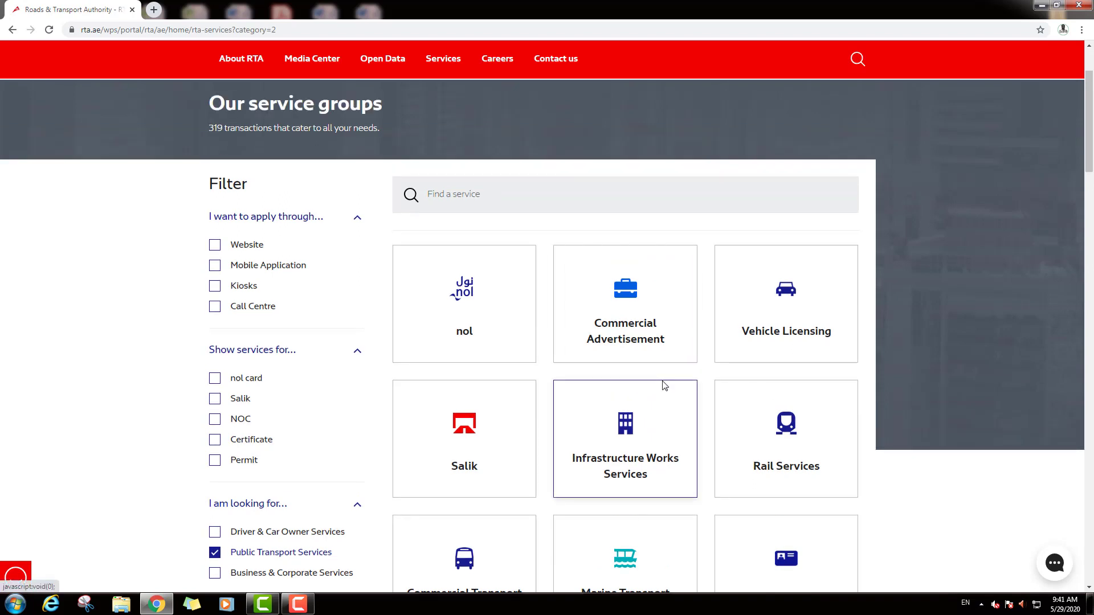
pyautogui.scroll(-9, 663, 388)
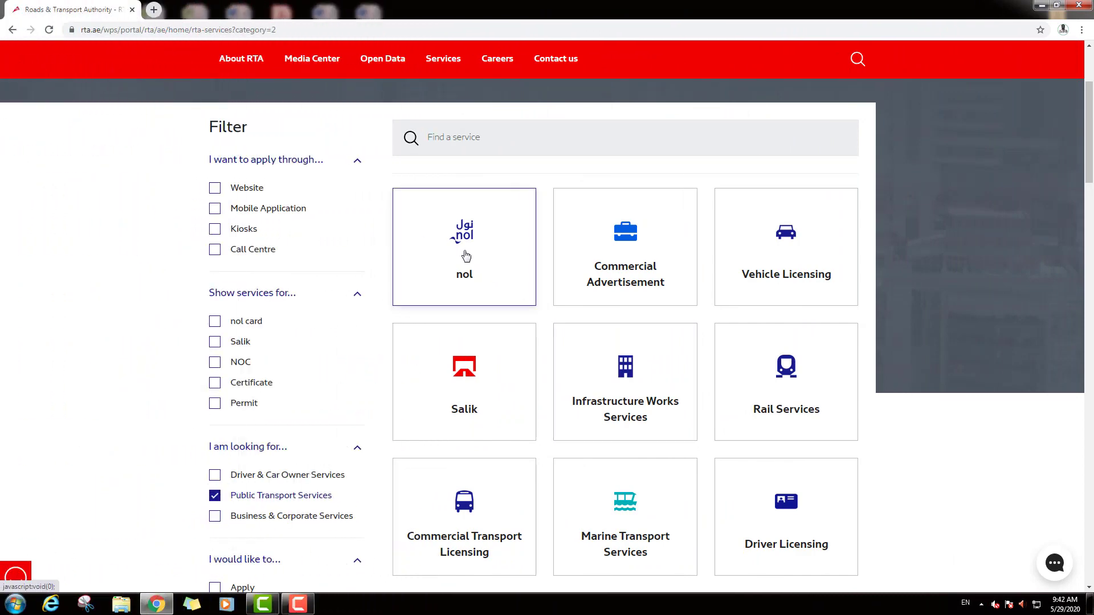
pyautogui.click(466, 255)
pyautogui.scroll(2, 467, 245)
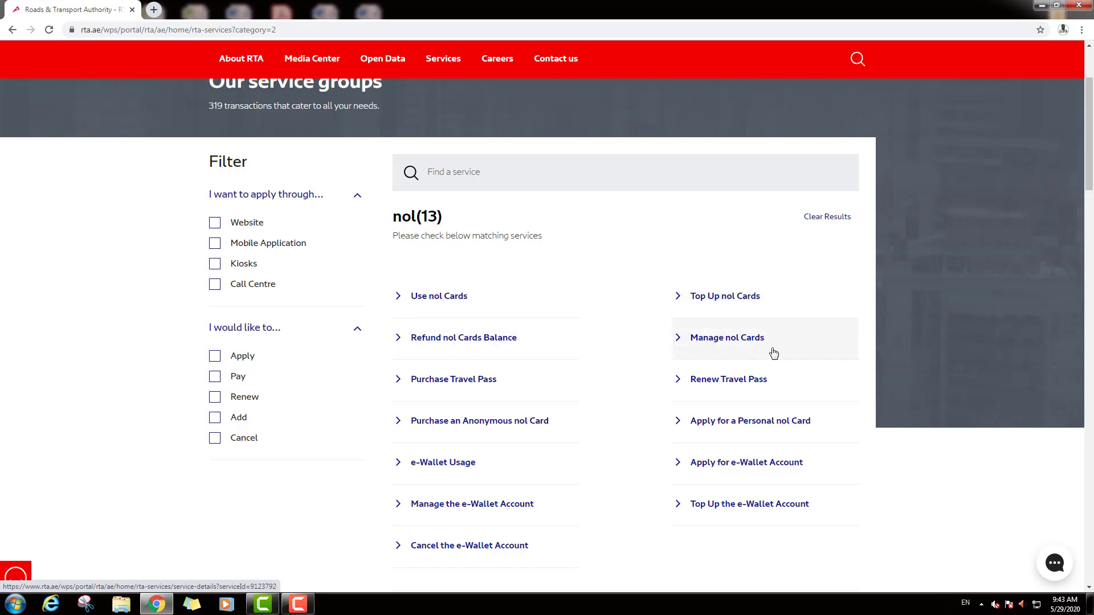
pyautogui.scroll(-3, 769, 342)
pyautogui.scroll(2, 666, 388)
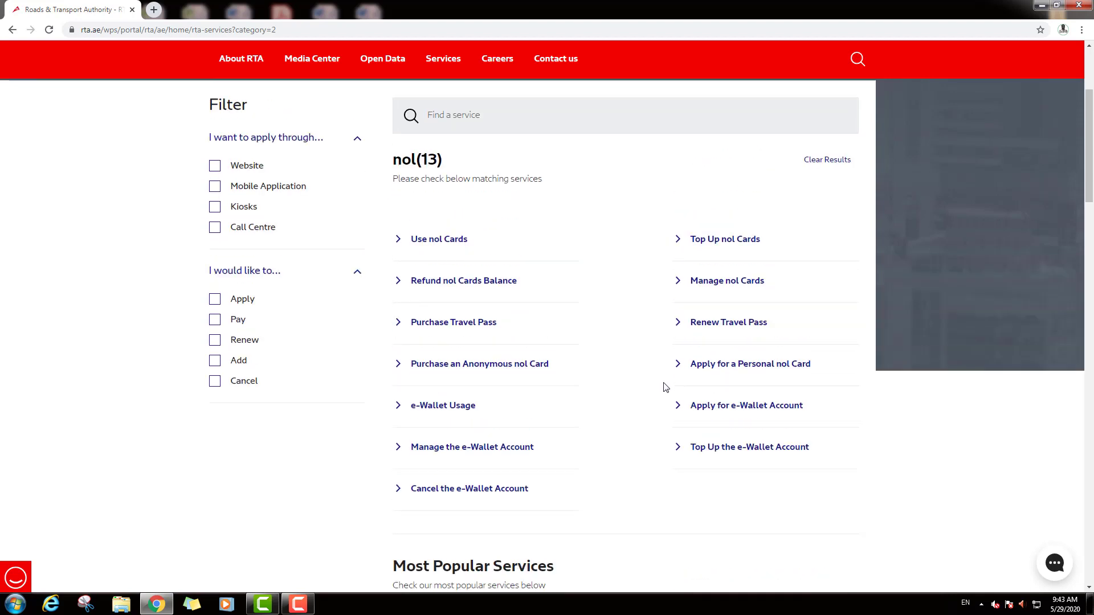
pyautogui.scroll(1, 665, 387)
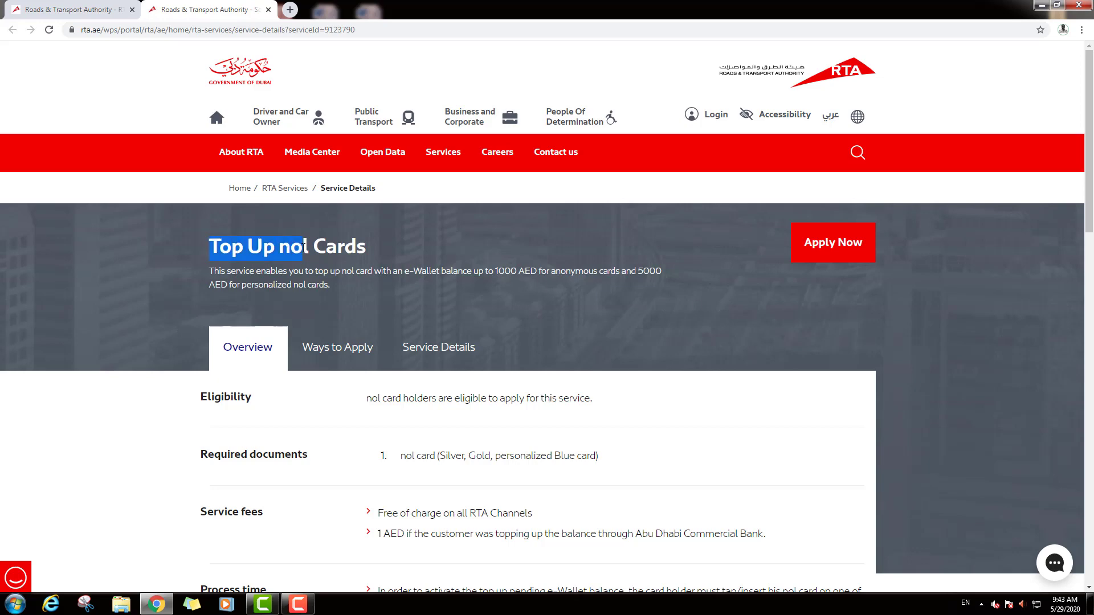
# - Start the Top Up nol Cards application with Apply Now
pyautogui.rightClick(374, 273)
pyautogui.click(611, 228)
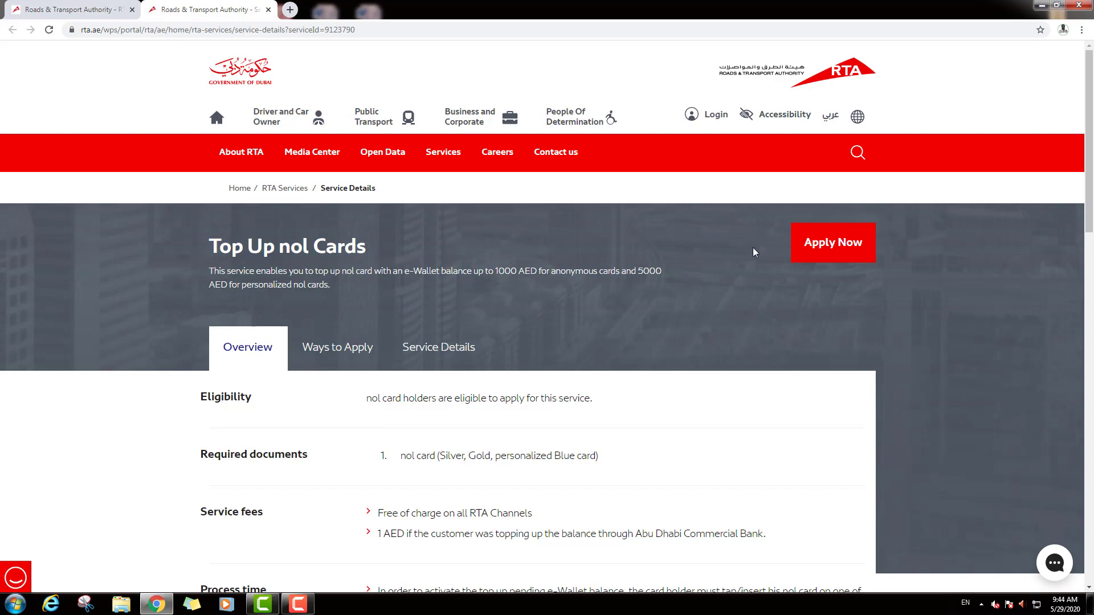
pyautogui.click(833, 244)
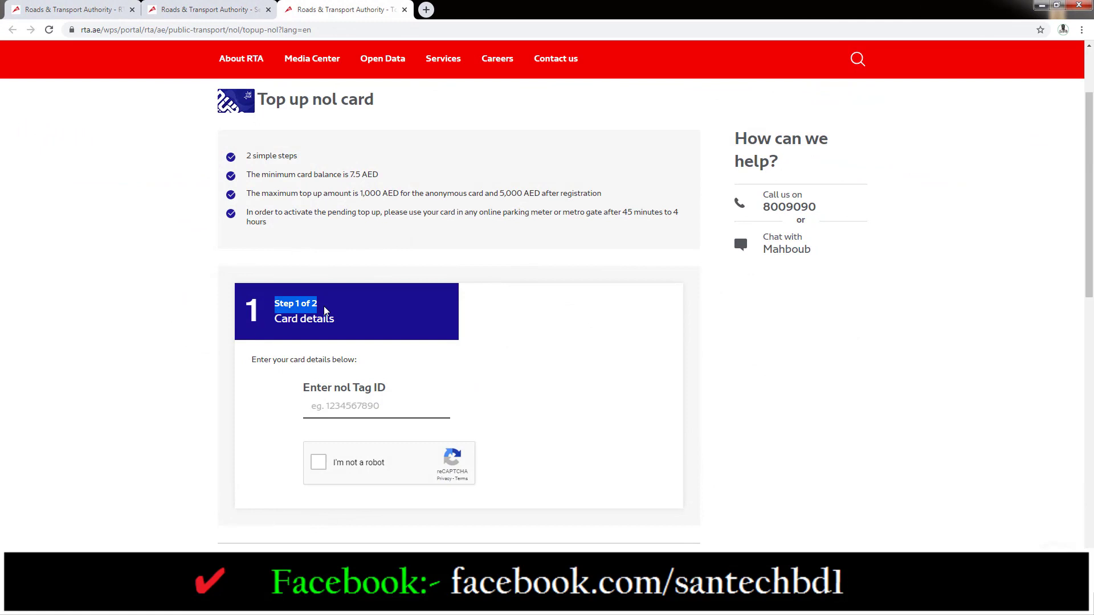
# - Enter the card's nol Tag ID so the Amount field loads
pyautogui.moveTo(276, 333); pyautogui.dragTo(337, 320)
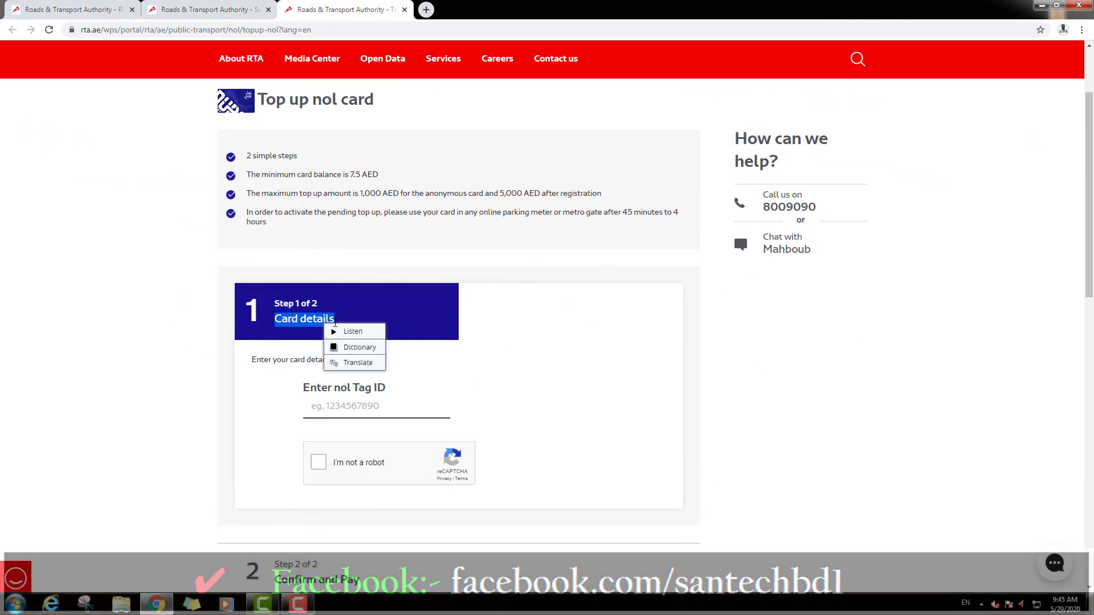
pyautogui.click(549, 415)
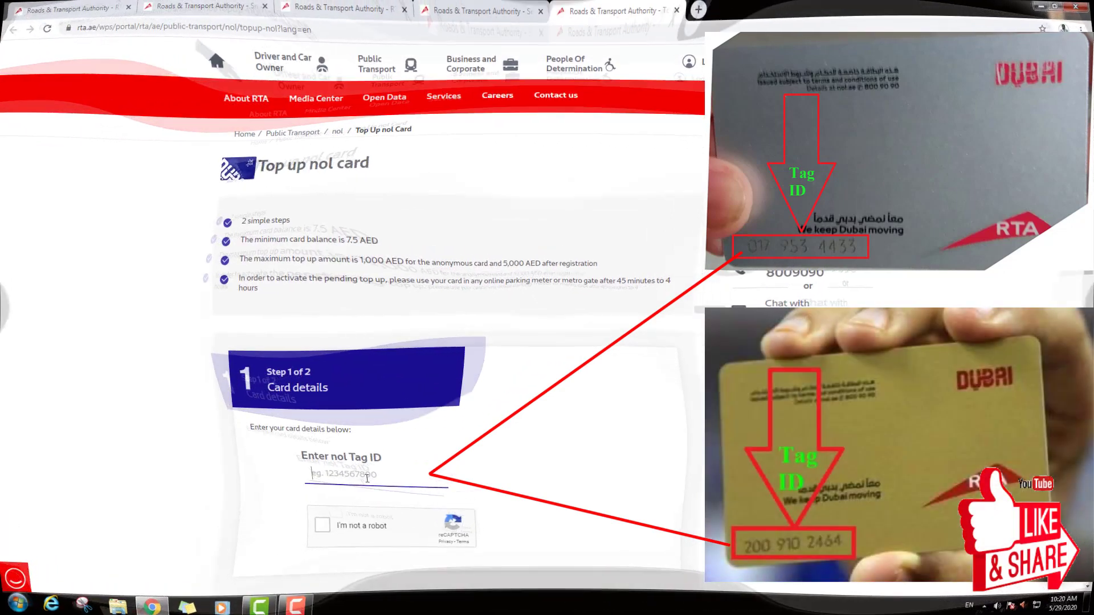
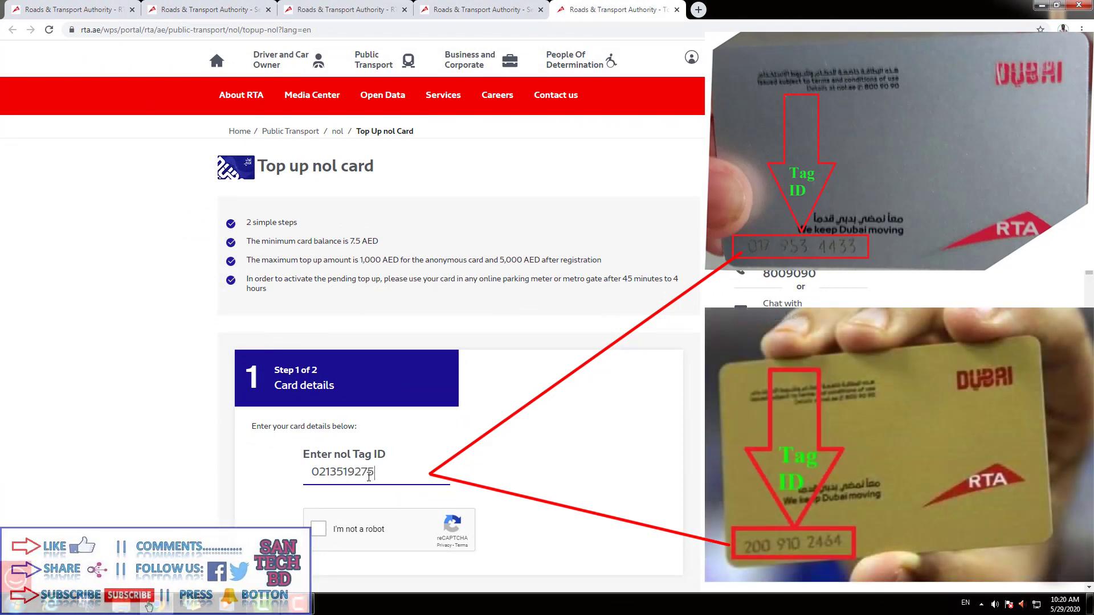
pyautogui.click(490, 455)
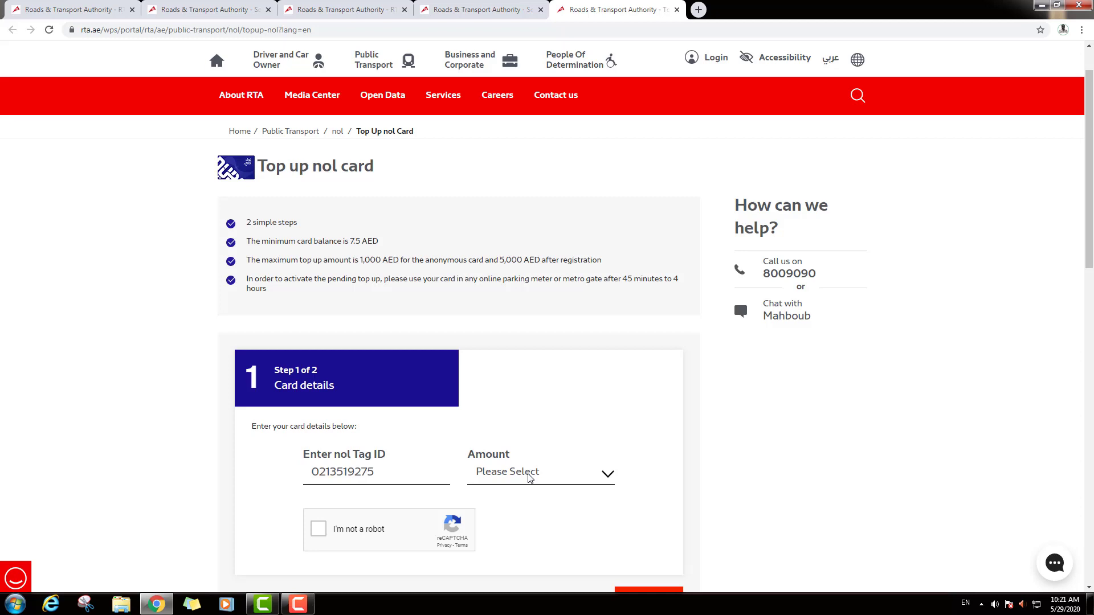
# - Choose a 30 AED top-up, tick I'm not a robot, and continue to Step 2
pyautogui.click(529, 478)
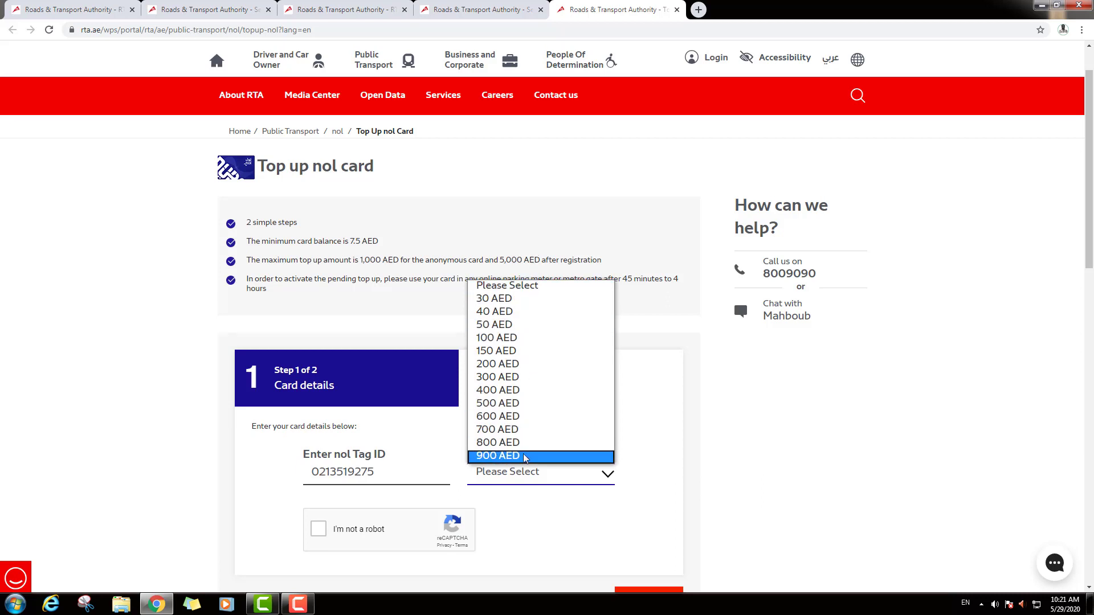
pyautogui.click(529, 299)
pyautogui.scroll(-2, 666, 420)
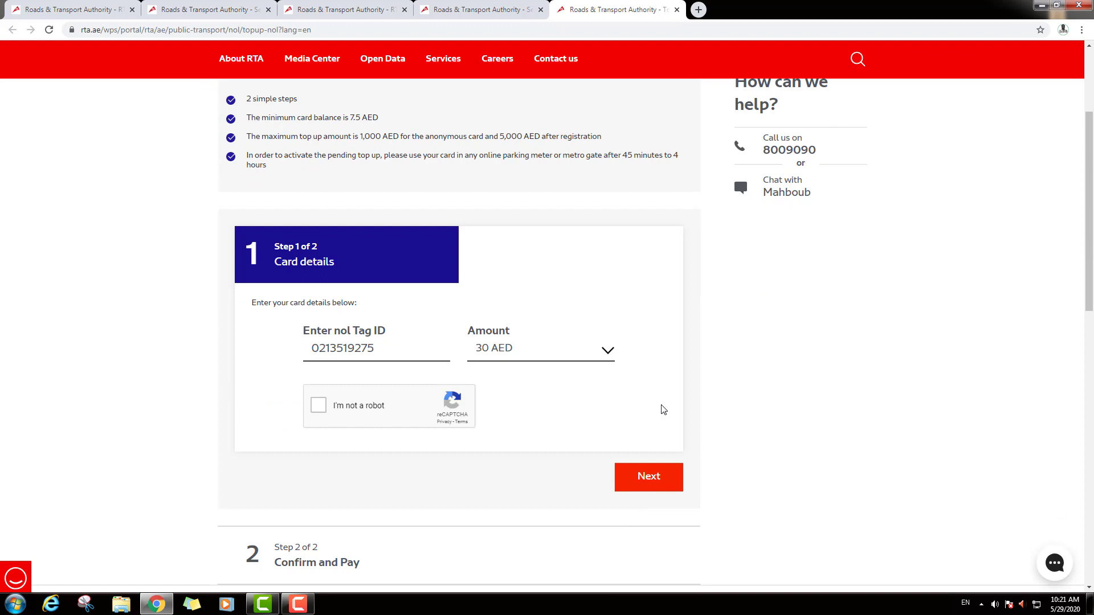
pyautogui.click(319, 405)
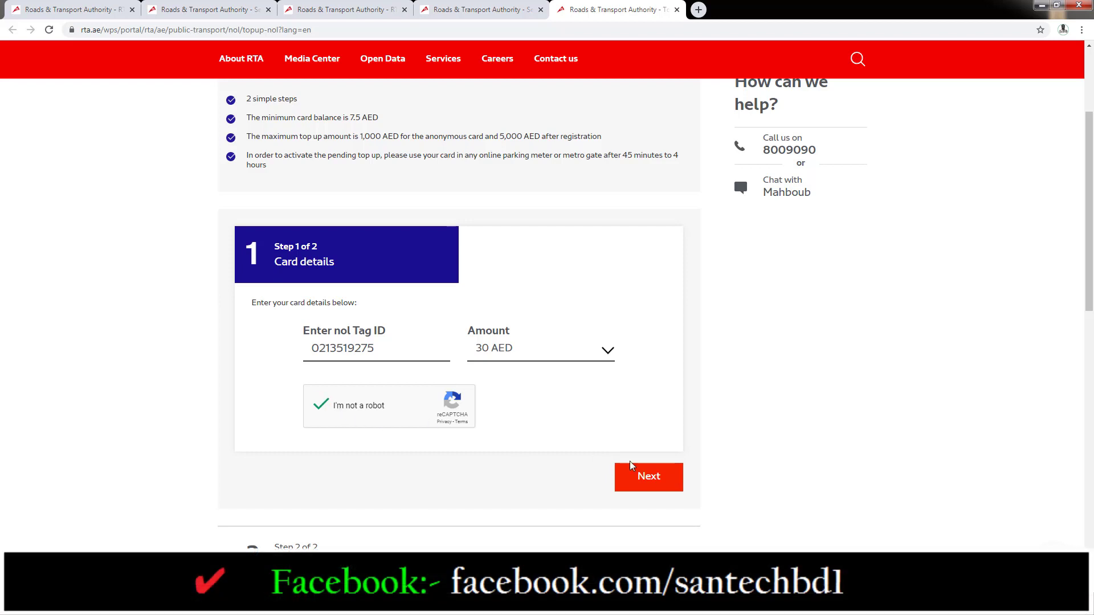
pyautogui.click(655, 490)
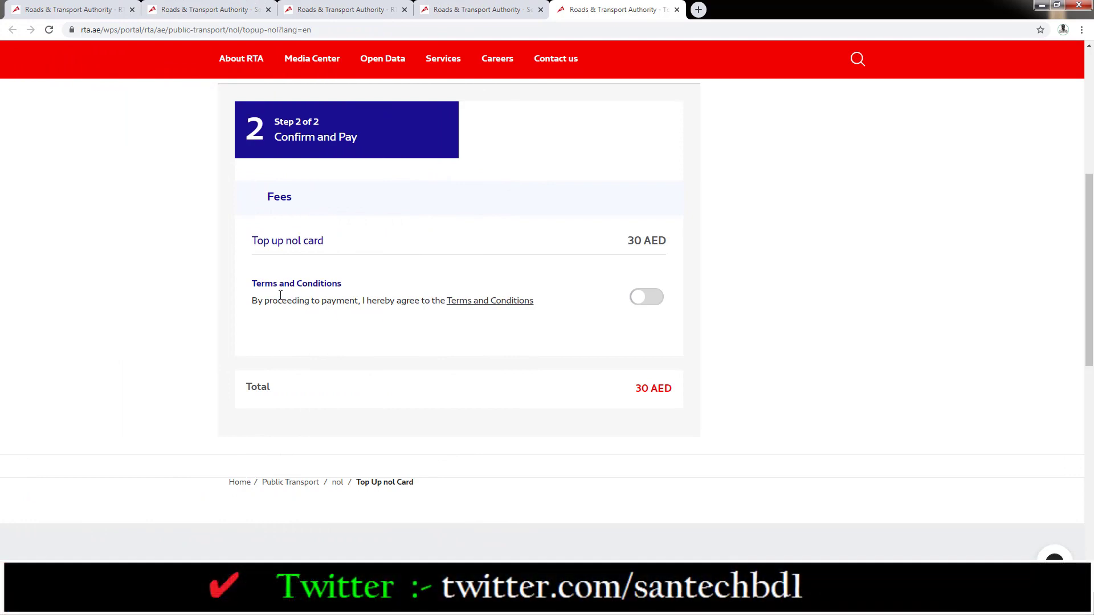
# - Accept the Terms and Conditions and confirm the 30 AED top-up
pyautogui.click(639, 299)
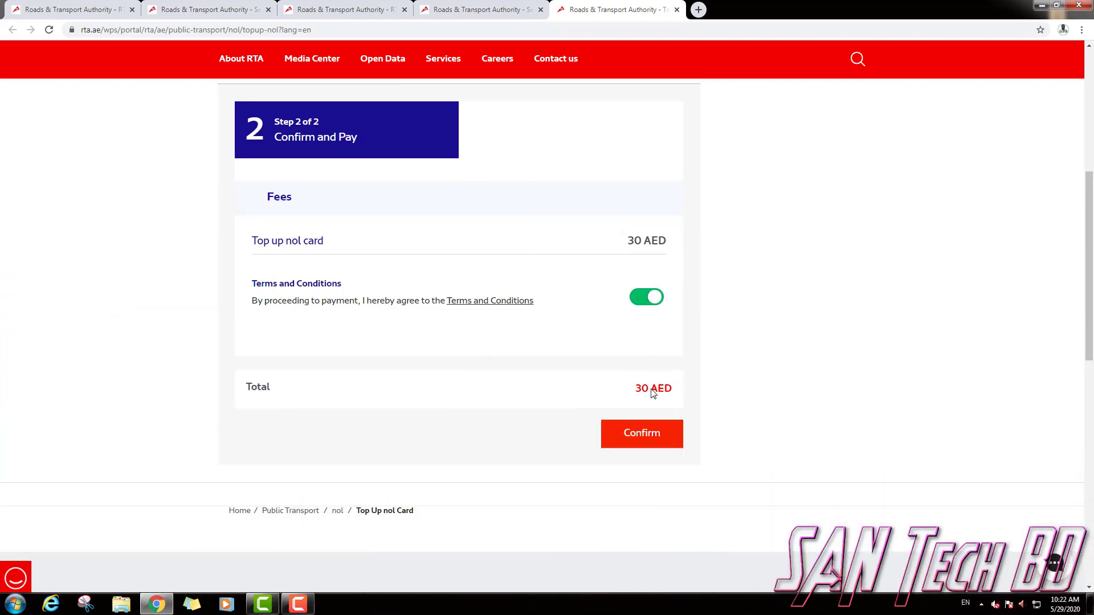
pyautogui.click(657, 437)
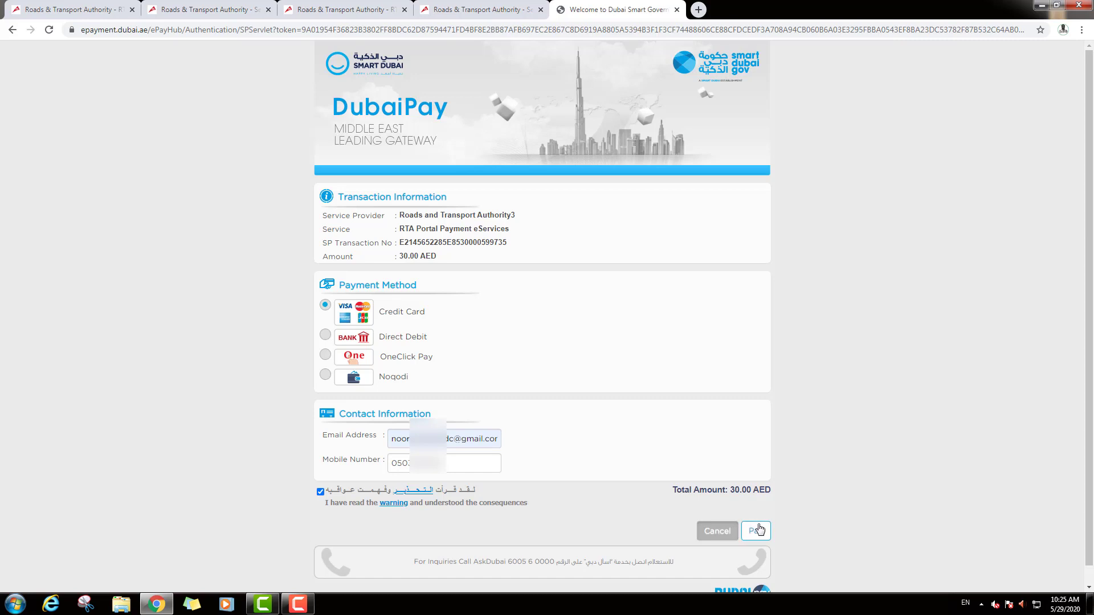
# - Proceed to pay the 30.00 AED by credit card on DubaiPay
pyautogui.click(756, 531)
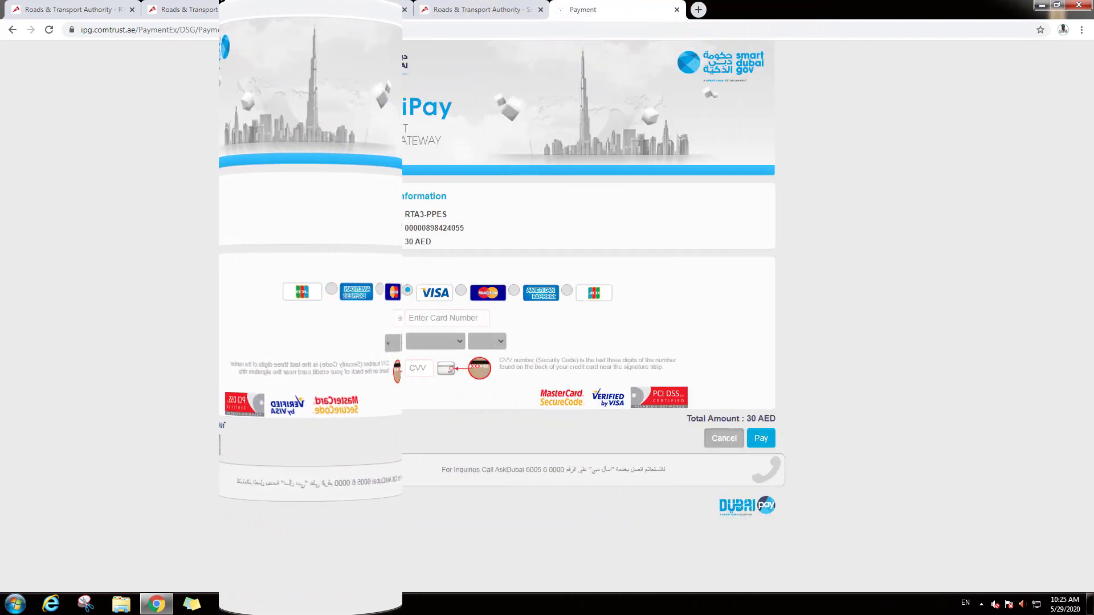
pyautogui.moveTo(359, 315); pyautogui.dragTo(382, 317)
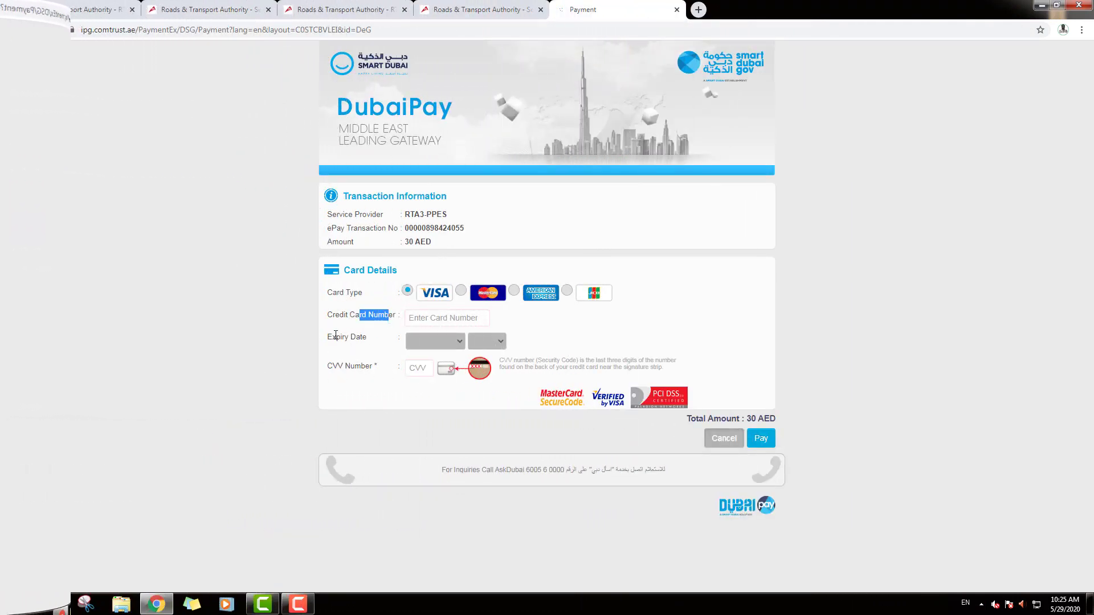
pyautogui.moveTo(327, 337); pyautogui.dragTo(373, 375)
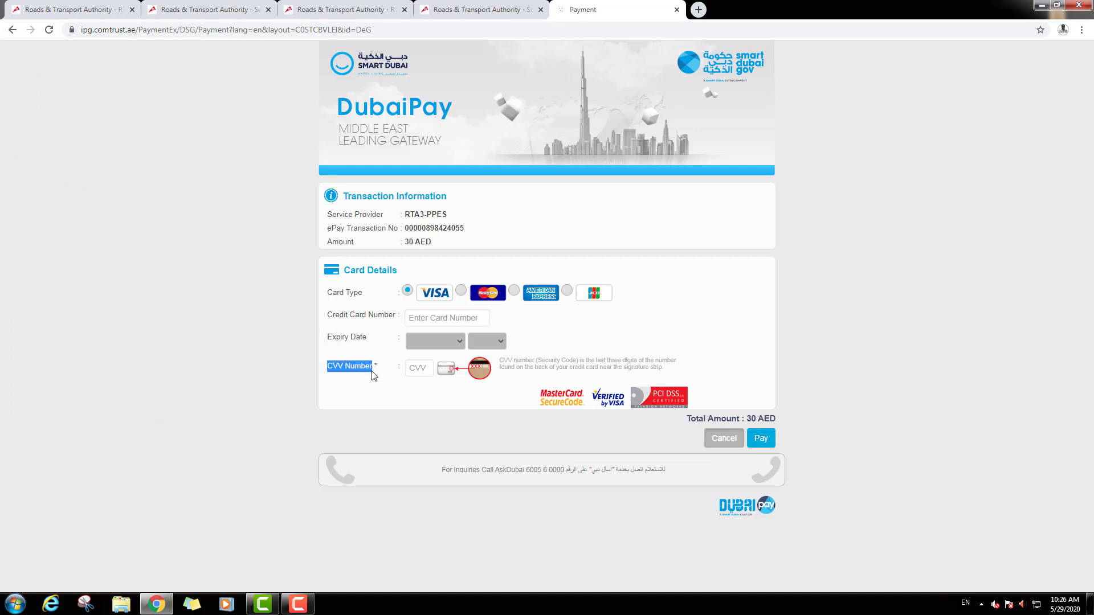
pyautogui.click(758, 454)
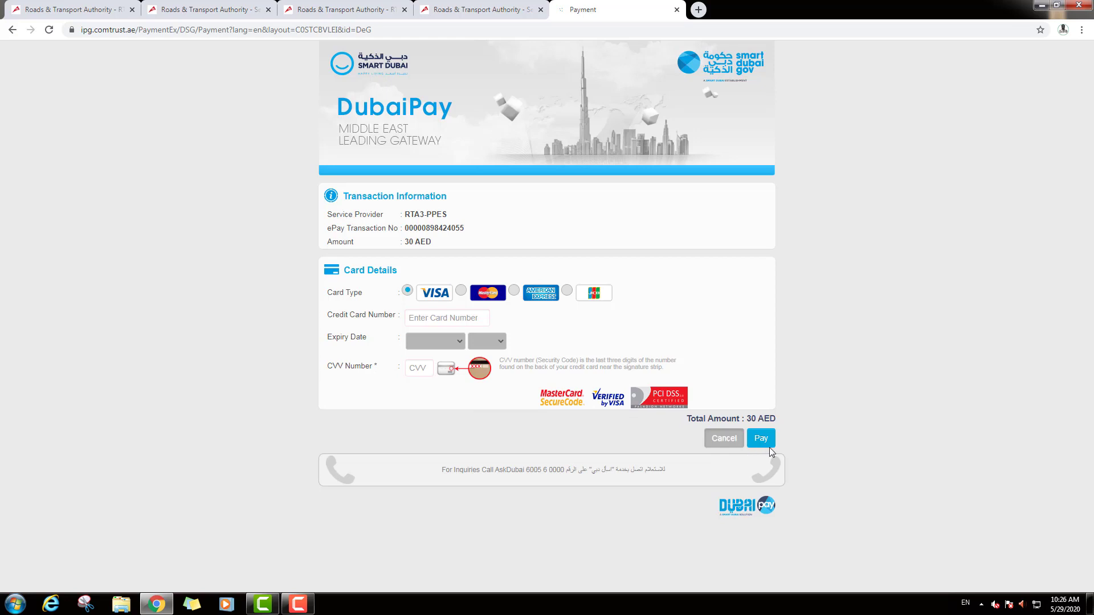